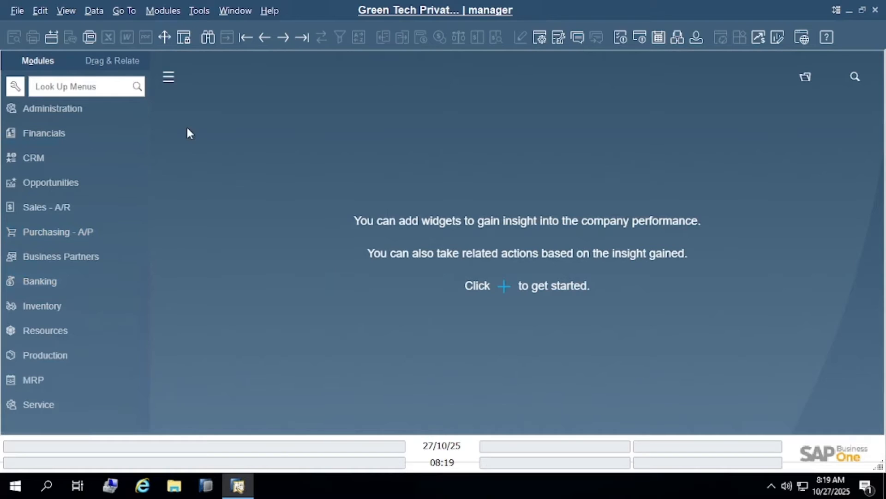
click(170, 10)
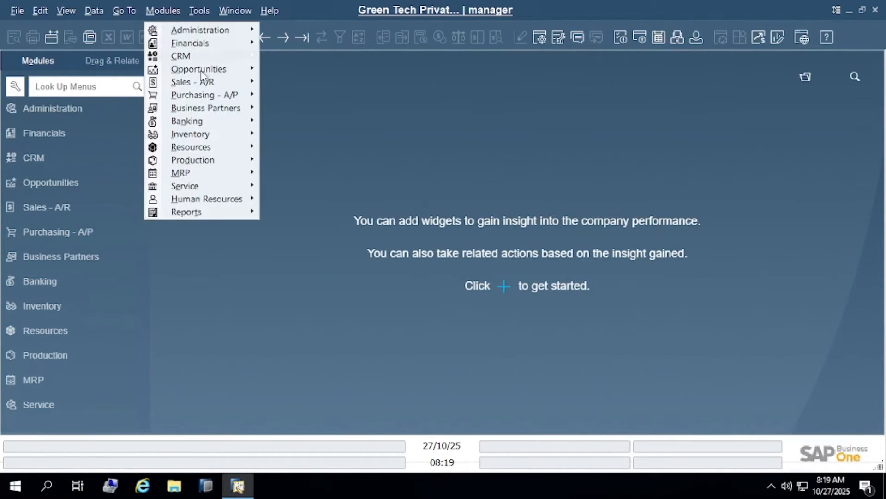
mouse_move(226, 94)
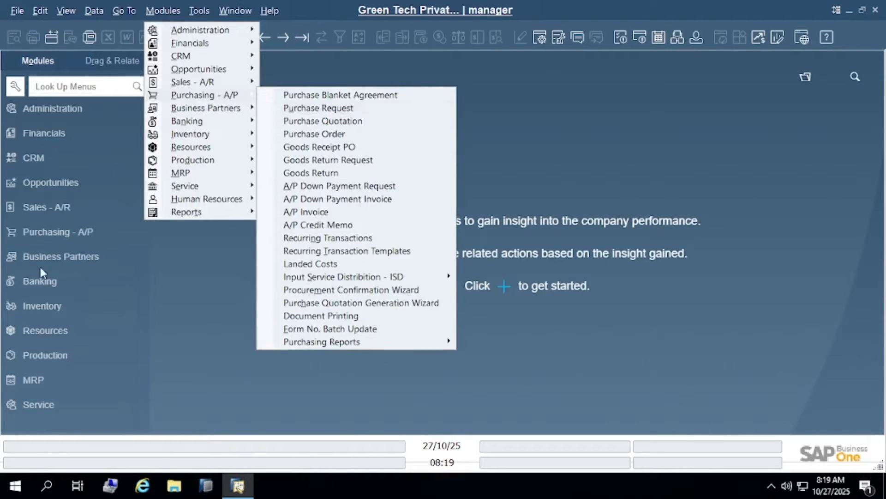
click(152, 305)
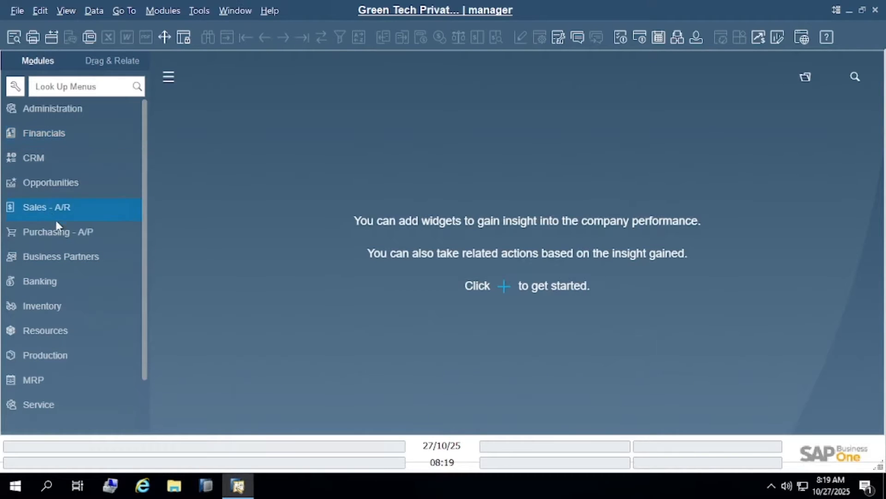
click(62, 231)
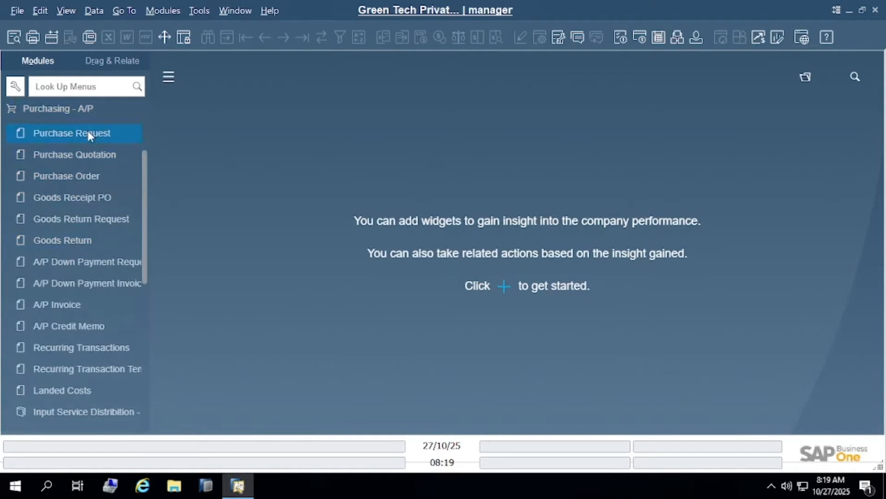
click(84, 113)
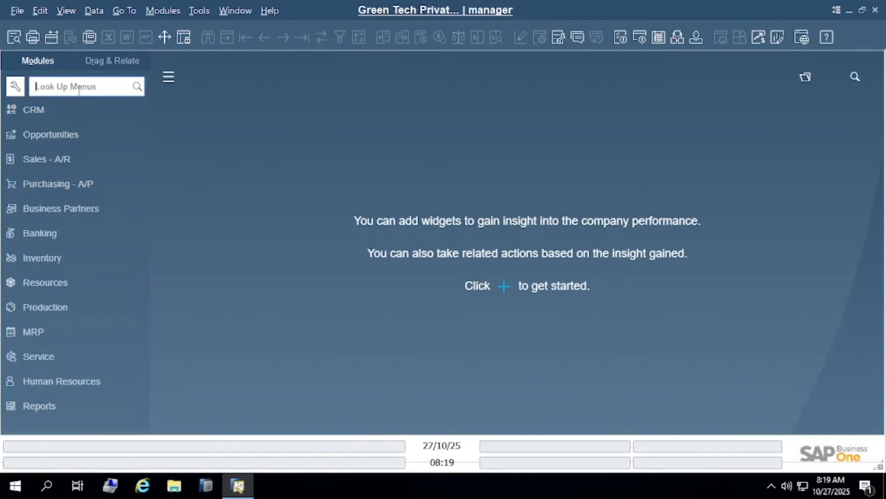
Search the module menus for "request" and open a new Purchase Request.
text(req)
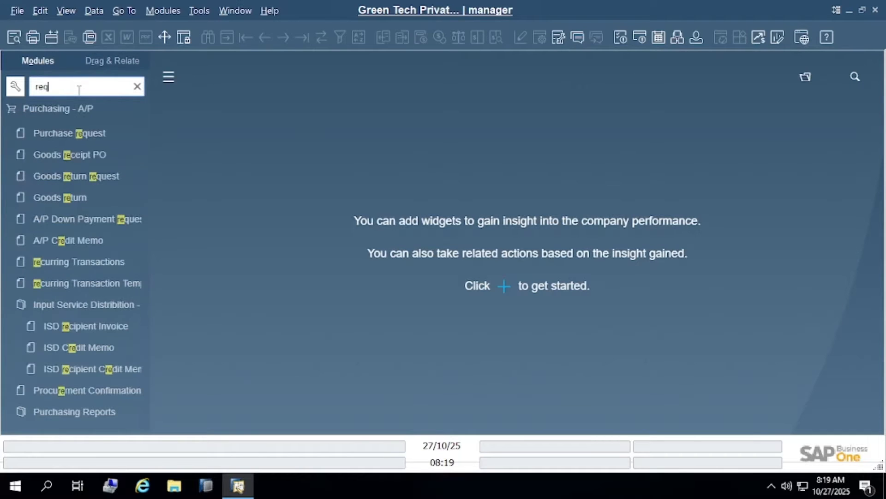
text(uest)
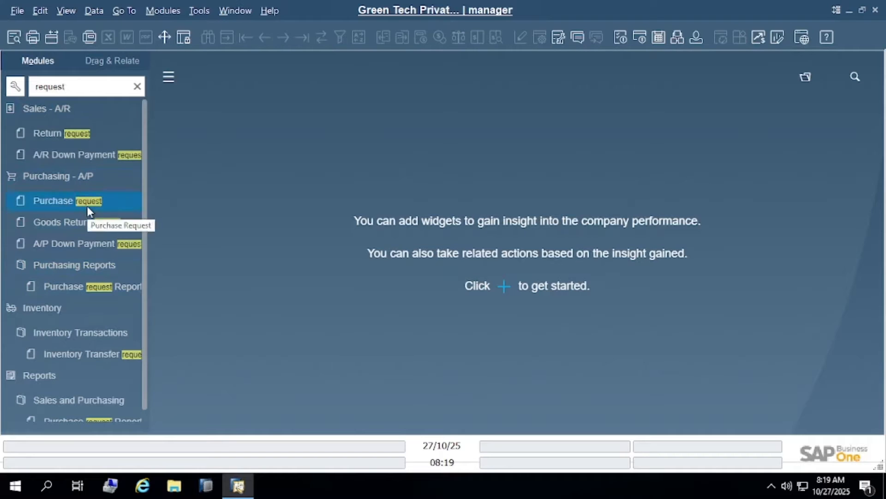
click(87, 206)
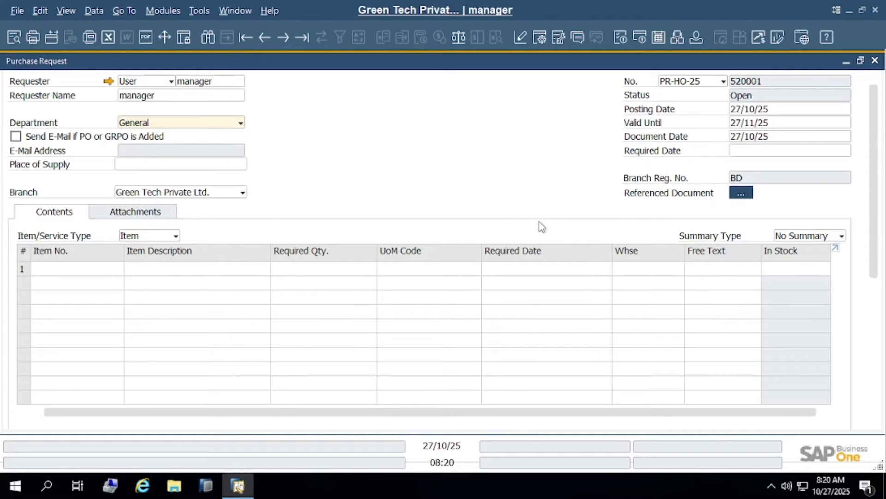
click(108, 271)
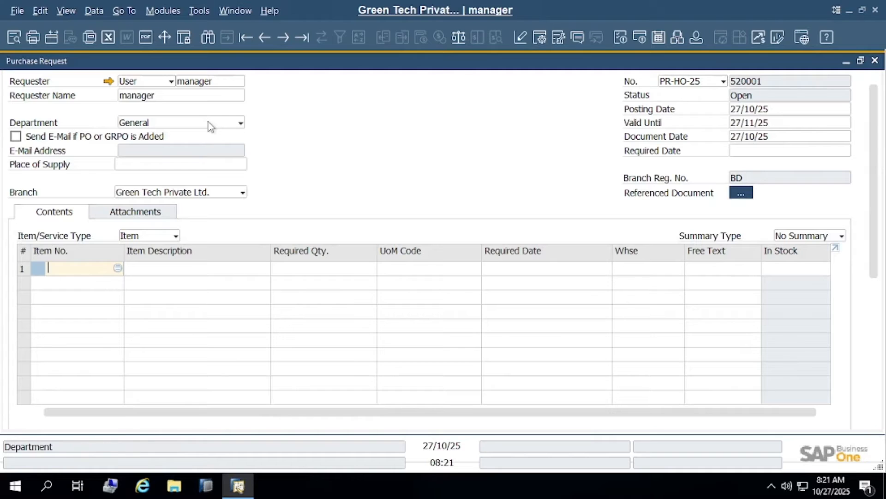
click(198, 83)
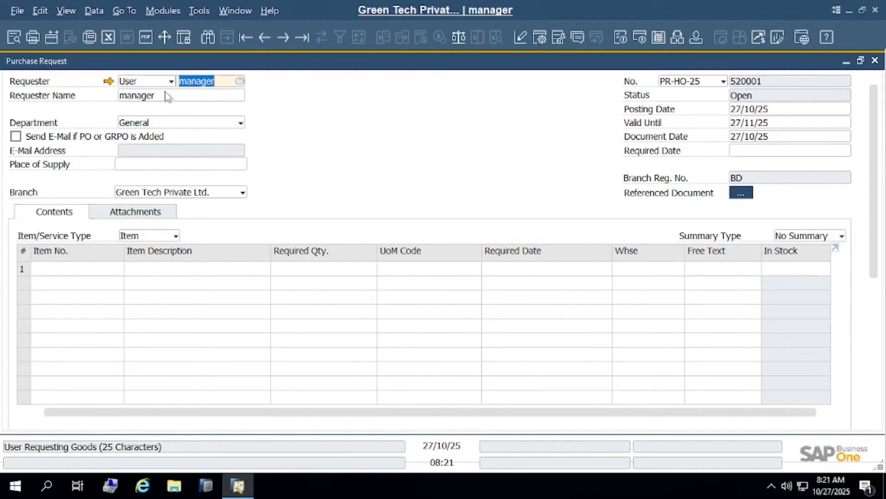
click(238, 85)
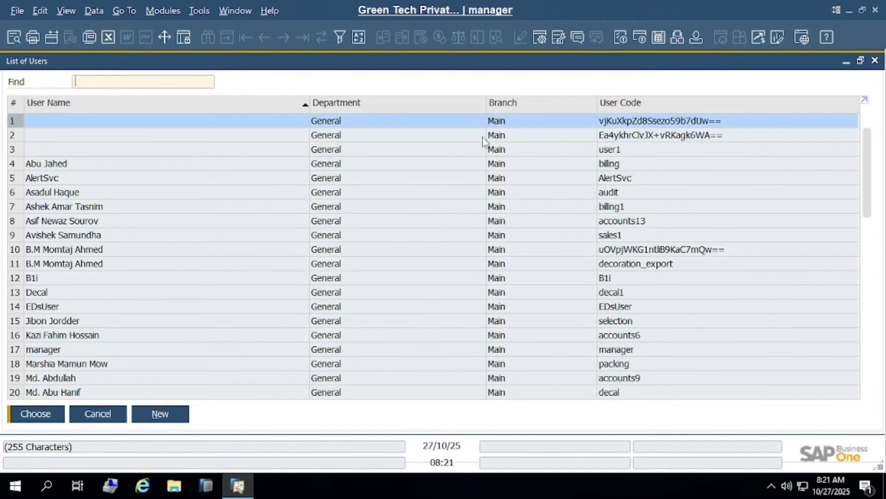
click(875, 62)
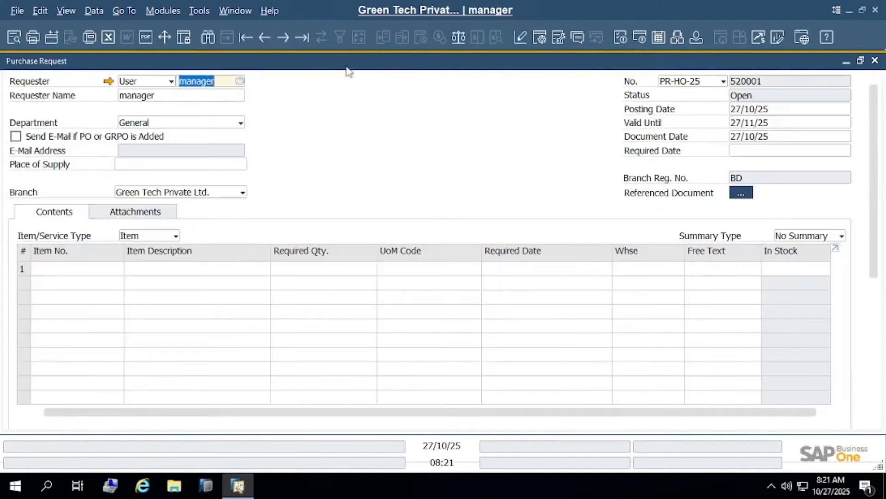
click(155, 99)
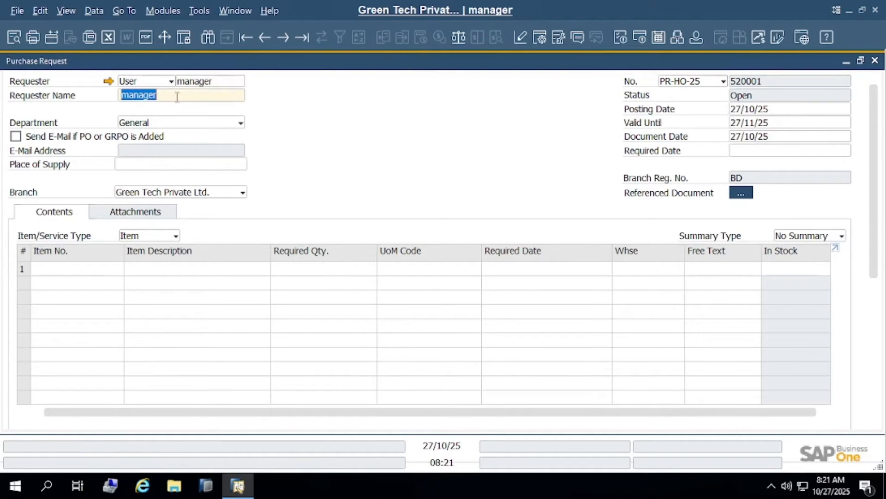
Change the requester type to Employee and choose the first employee in the employee list as the requester.
click(170, 82)
click(147, 110)
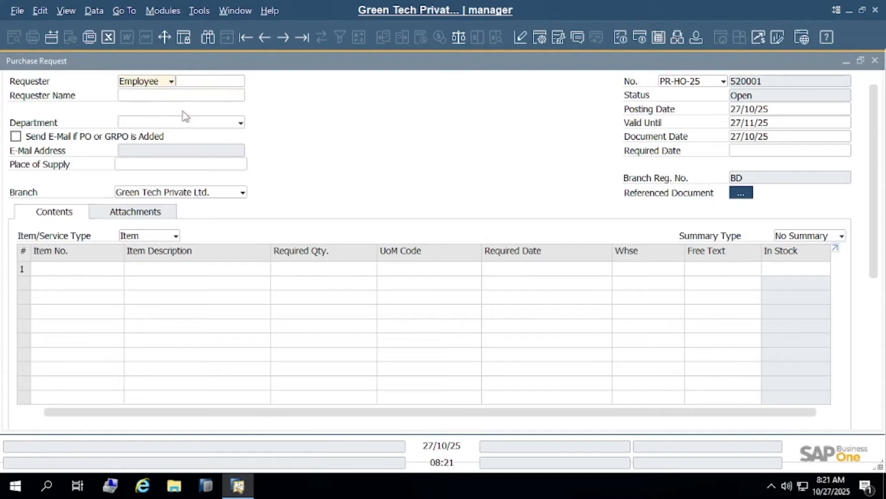
click(220, 84)
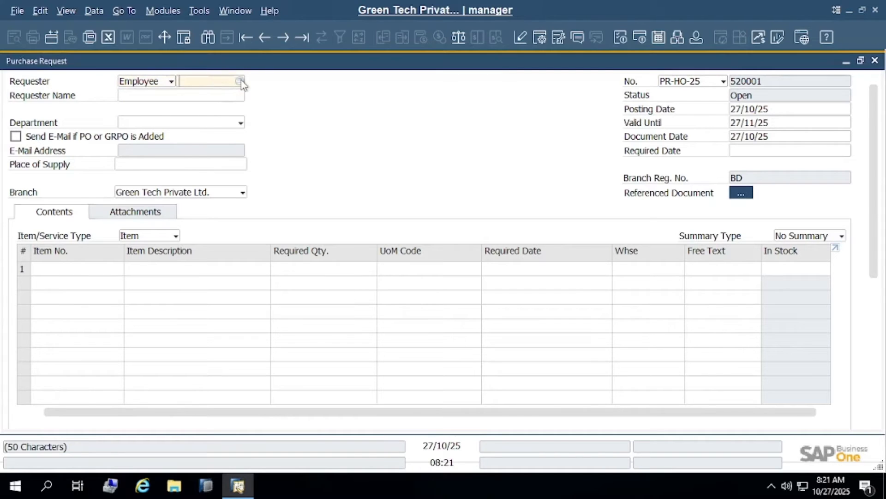
click(240, 82)
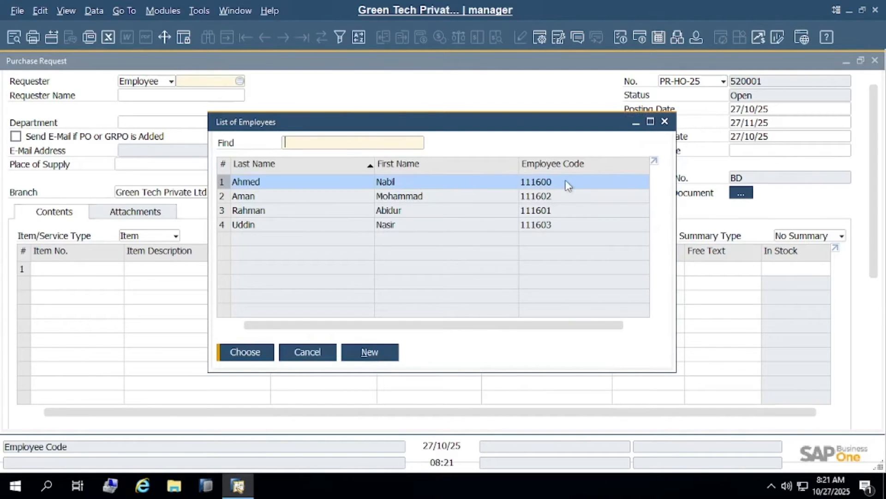
drag(505, 325, 436, 328)
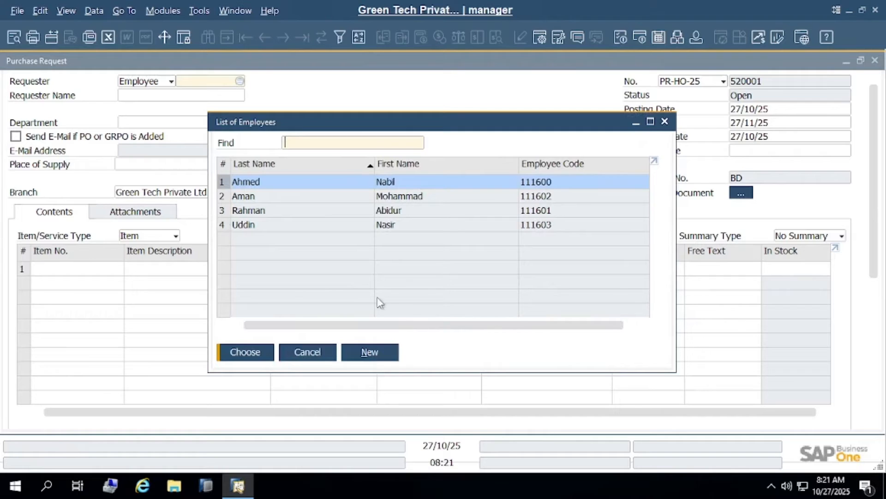
double_click(381, 184)
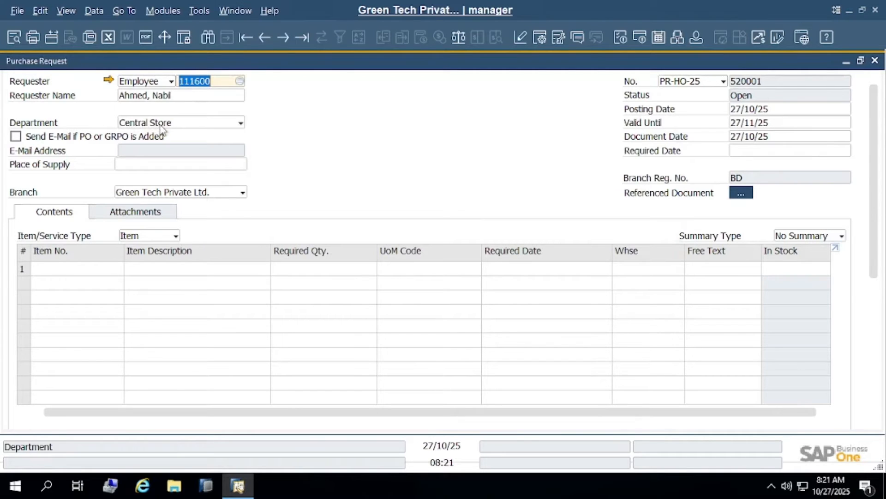
Set both the Valid Until date and the Required Date of the purchase request to 05/11/25.
click(771, 123)
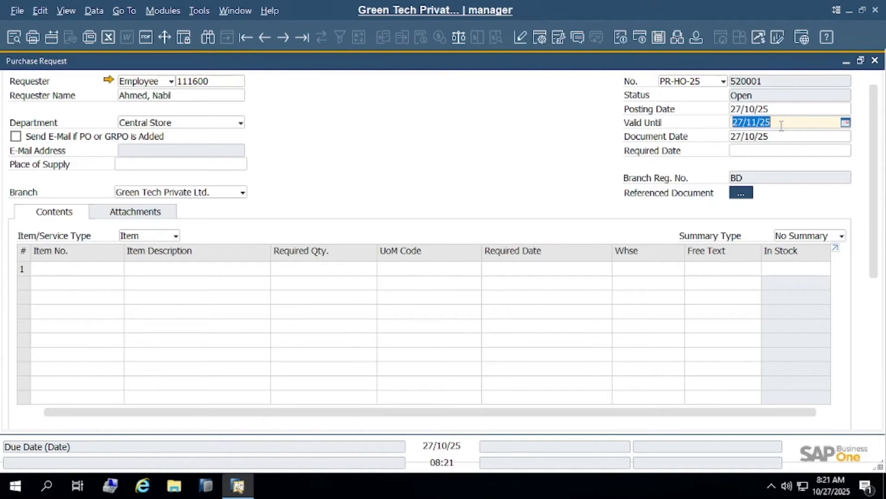
text(5/)
text(11)
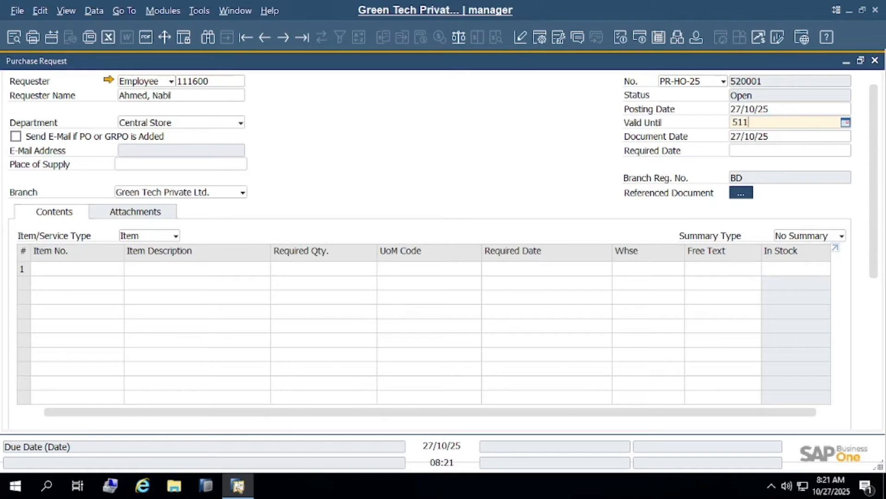
key(Tab)
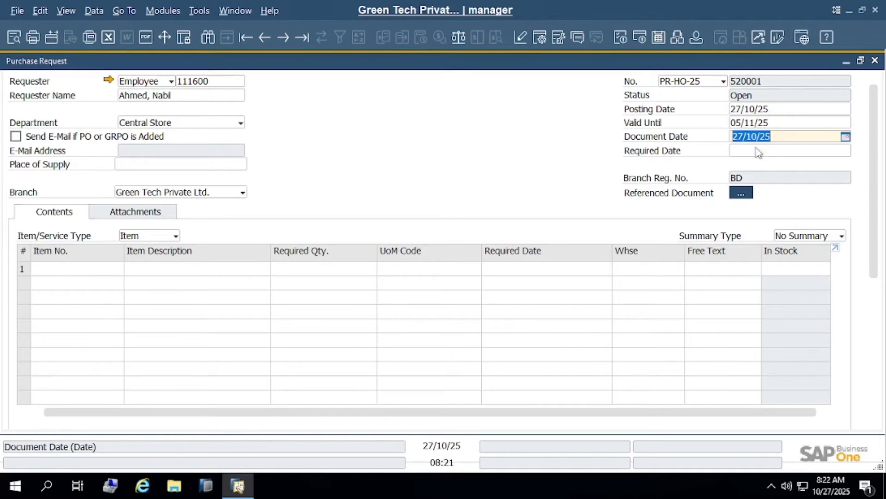
click(806, 148)
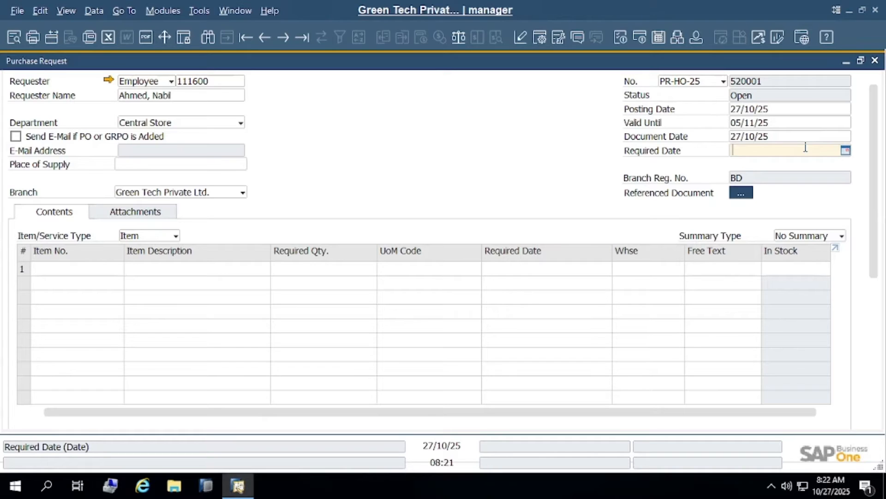
text(5/)
text(11)
key(Tab)
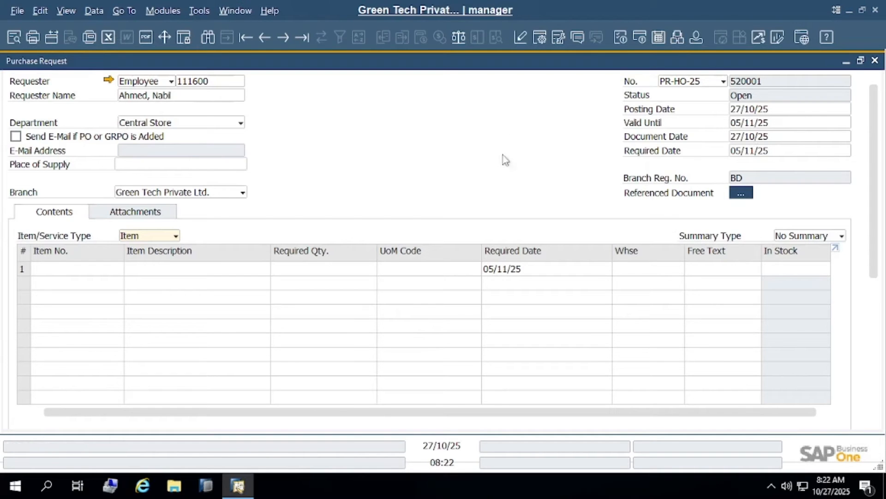
Look over the rest of the purchase request form, including the item table, owner, remarks and totals fields.
scroll(882, 224, down, 2)
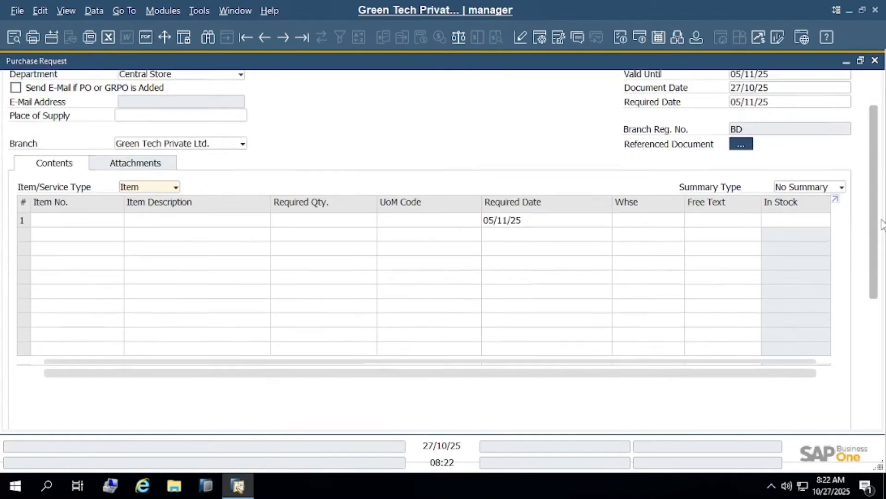
scroll(882, 224, down, 3)
scroll(882, 225, up, 5)
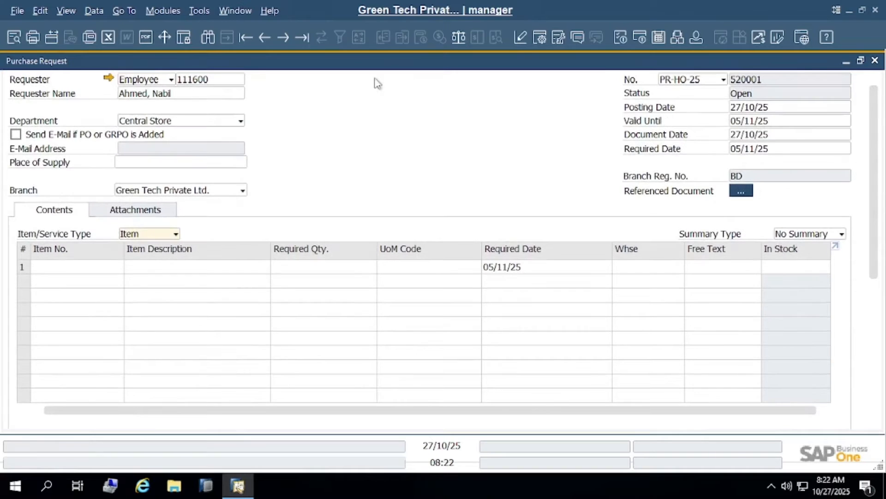
click(69, 269)
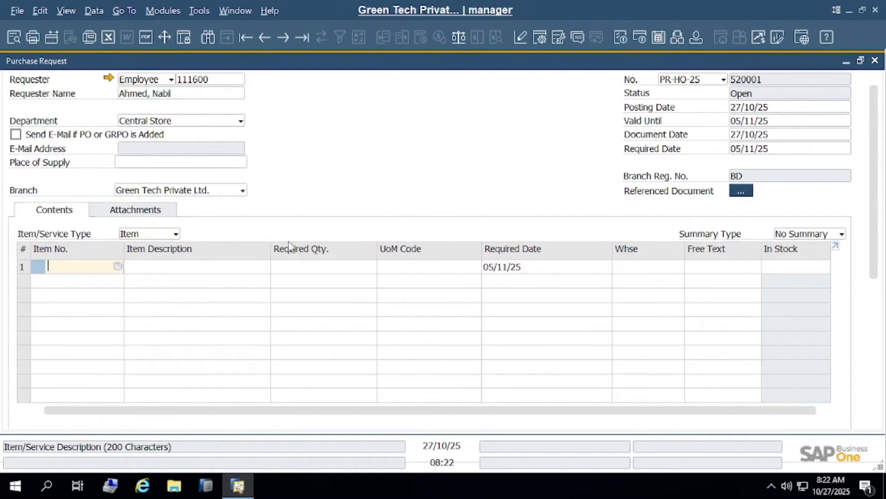
drag(868, 208, 853, 337)
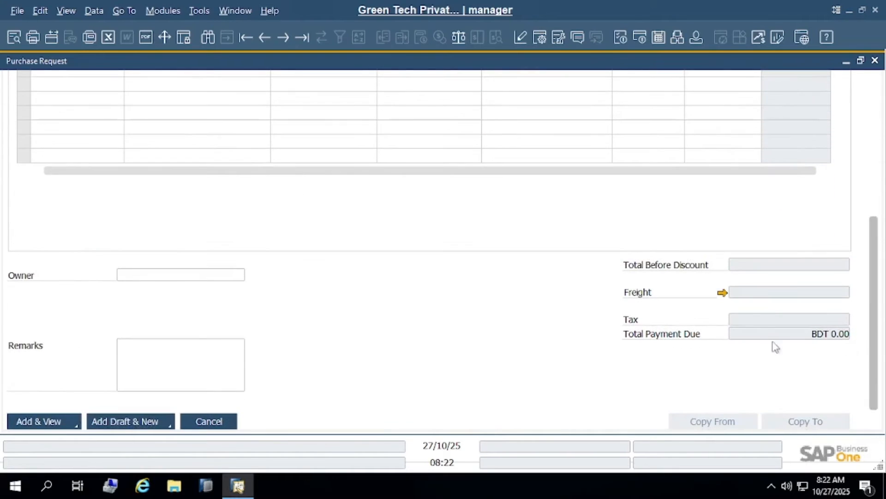
click(217, 372)
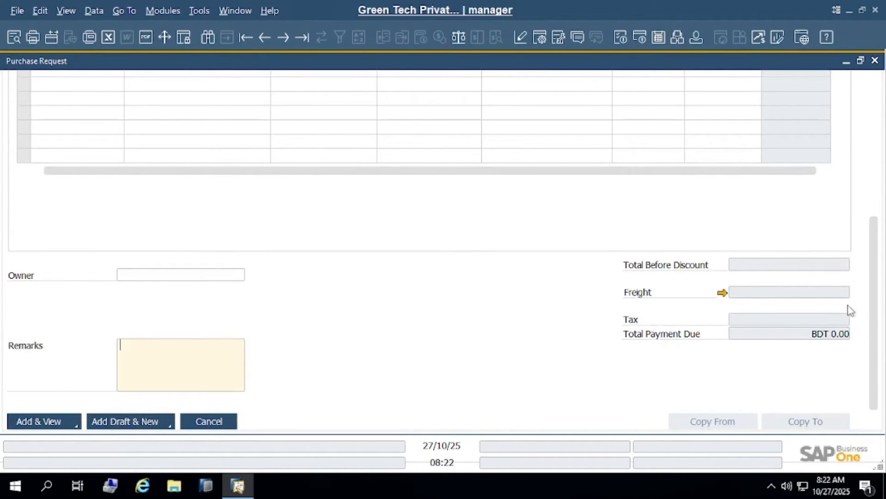
drag(874, 333, 881, 199)
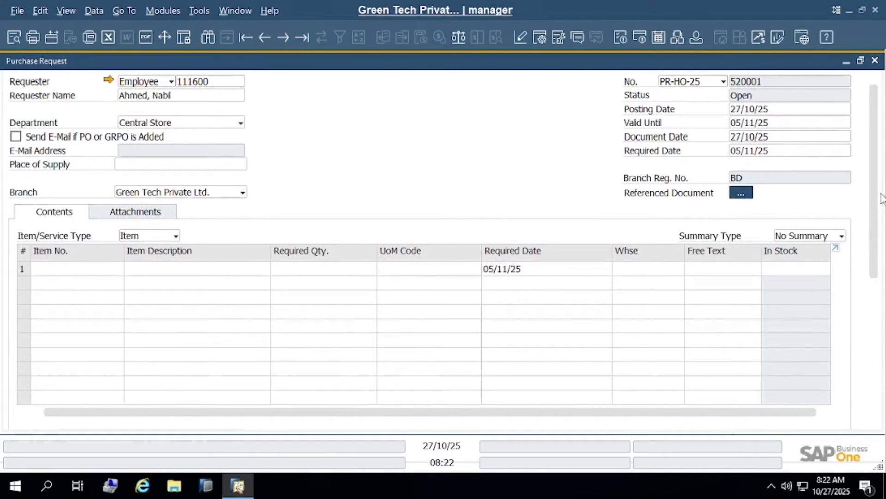
Open the item list from the first line's description and search it for *HP*, browsing the matching items.
click(104, 268)
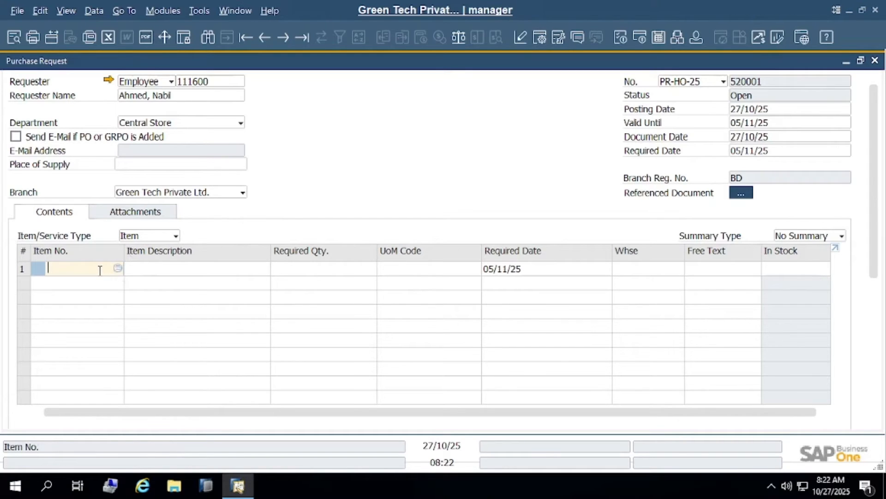
click(157, 268)
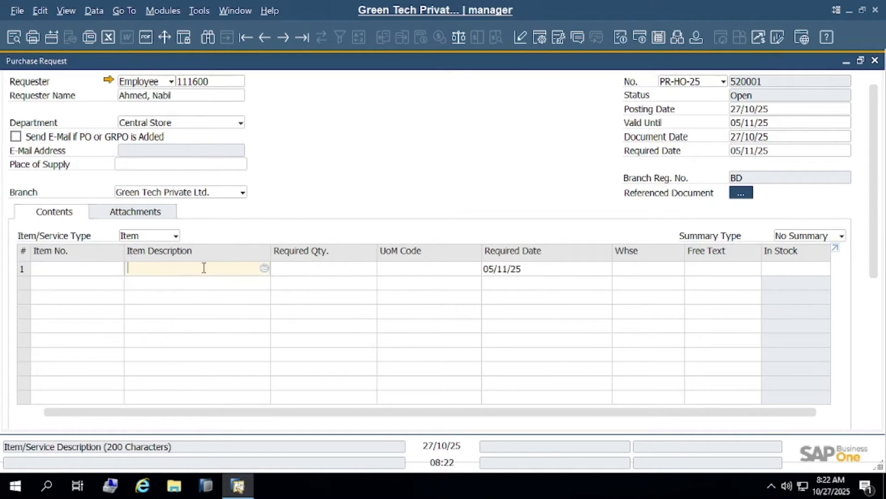
click(264, 269)
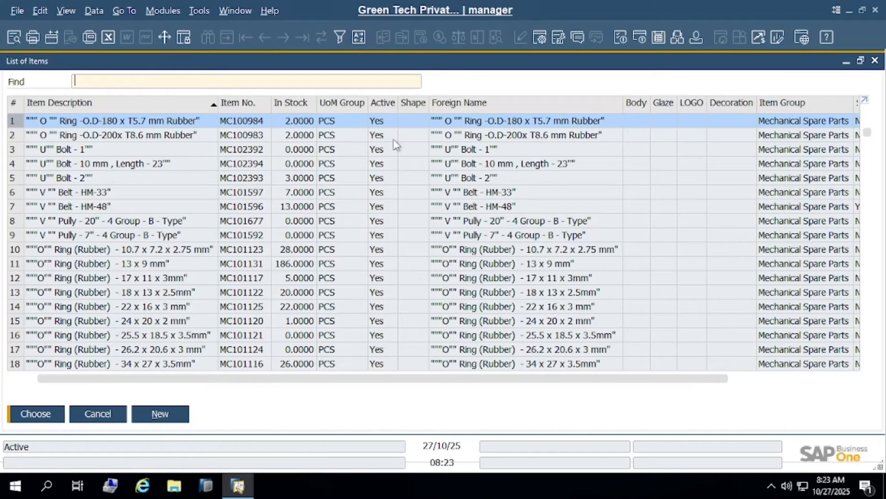
text(**)
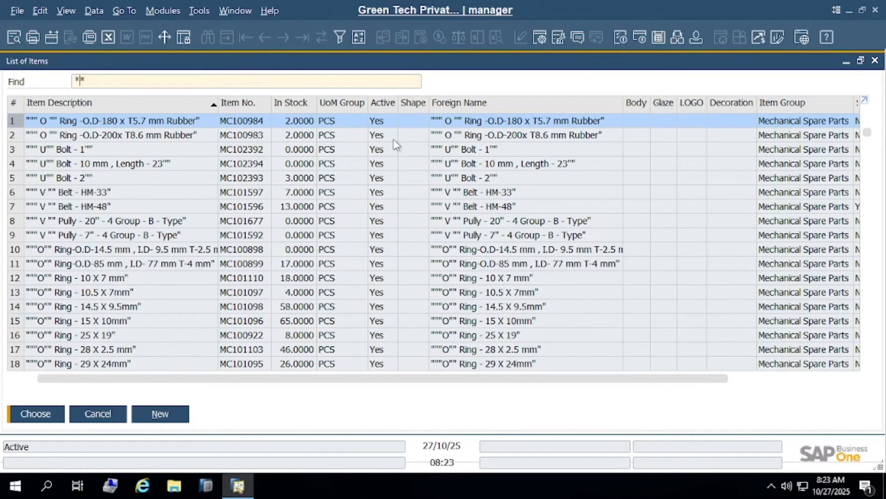
text(HP)
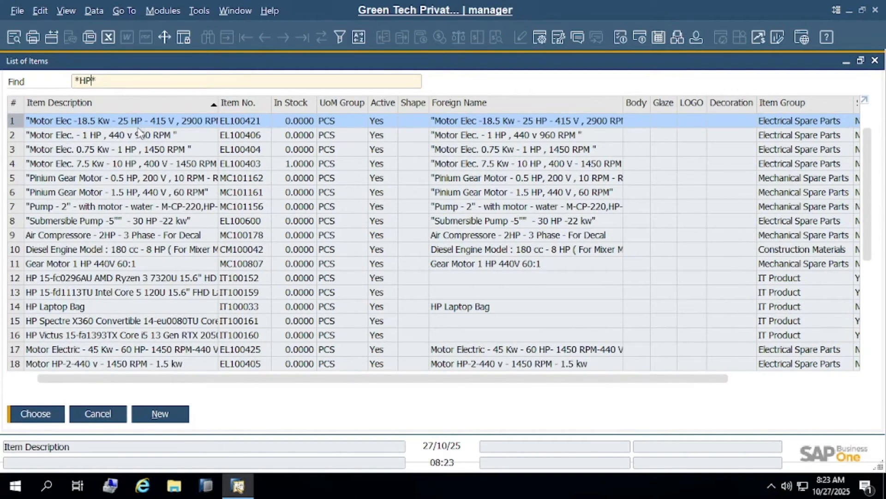
scroll(82, 300, down, 4)
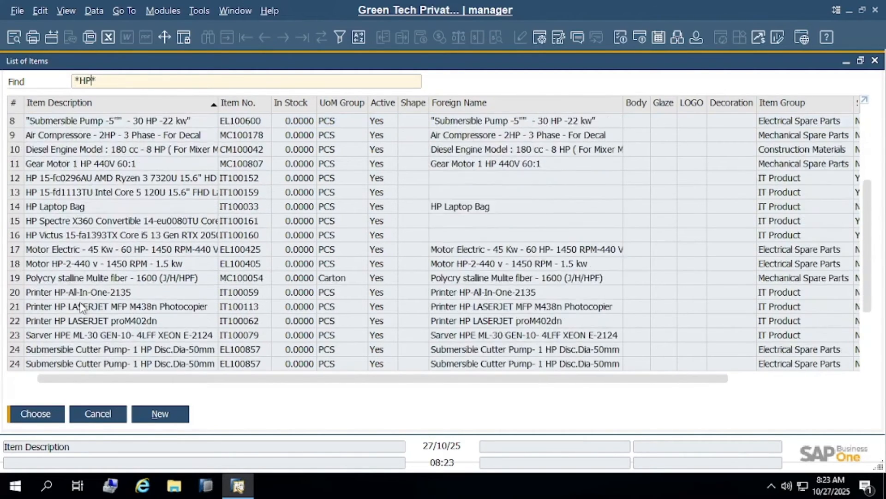
scroll(82, 307, down, 1)
scroll(82, 307, up, 5)
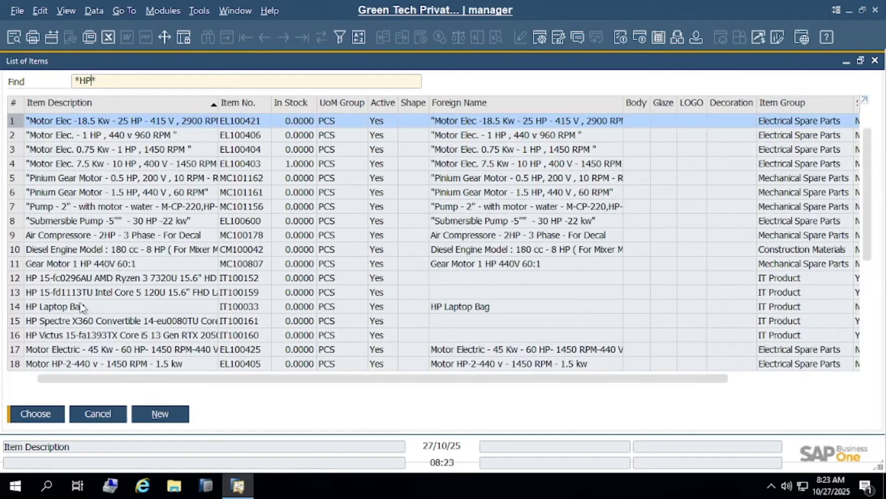
Narrow the item search to *HP*lap*, widen the description column, and choose the HP 15-fc0296AU AMD Ryzen 3 7320U laptop for line 1.
click(68, 281)
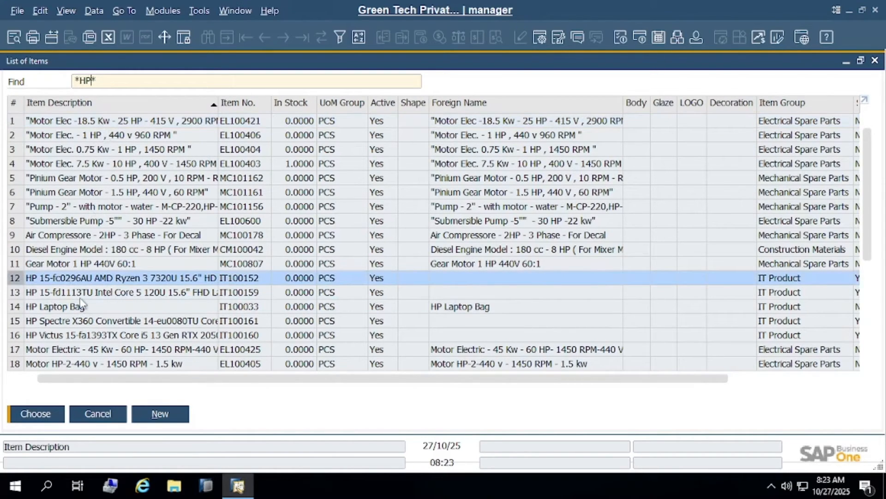
key(Down)
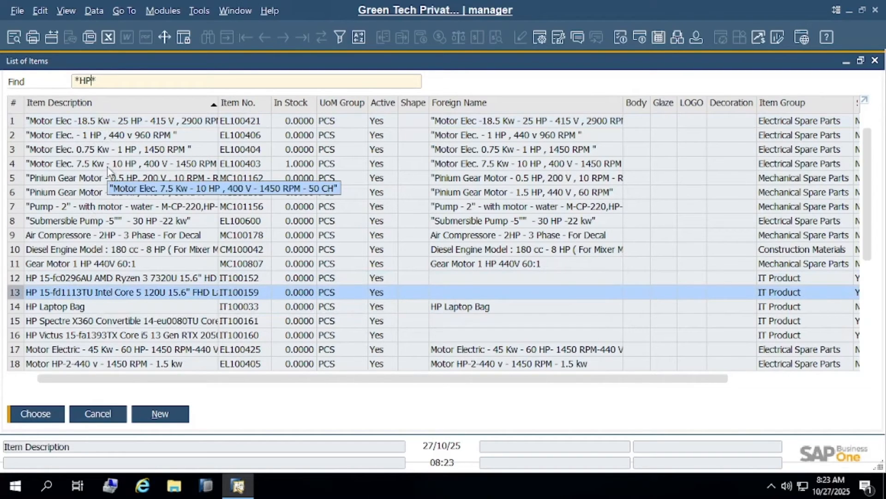
text(*)
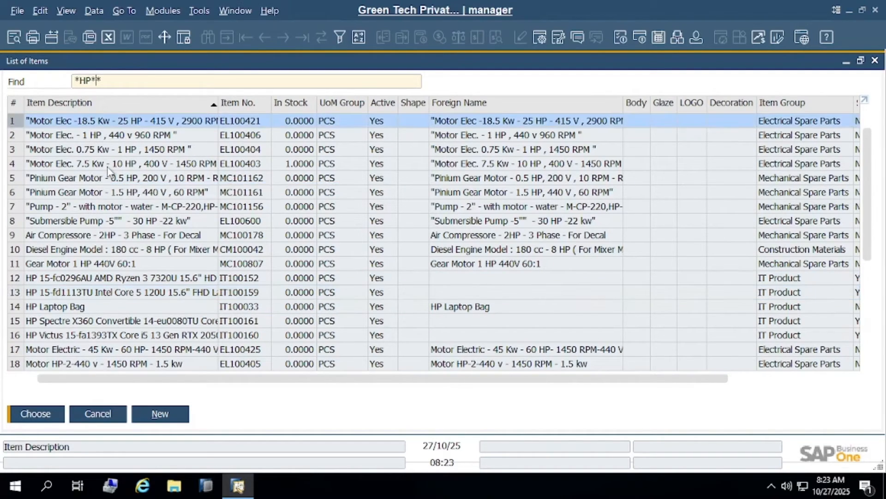
text(lap)
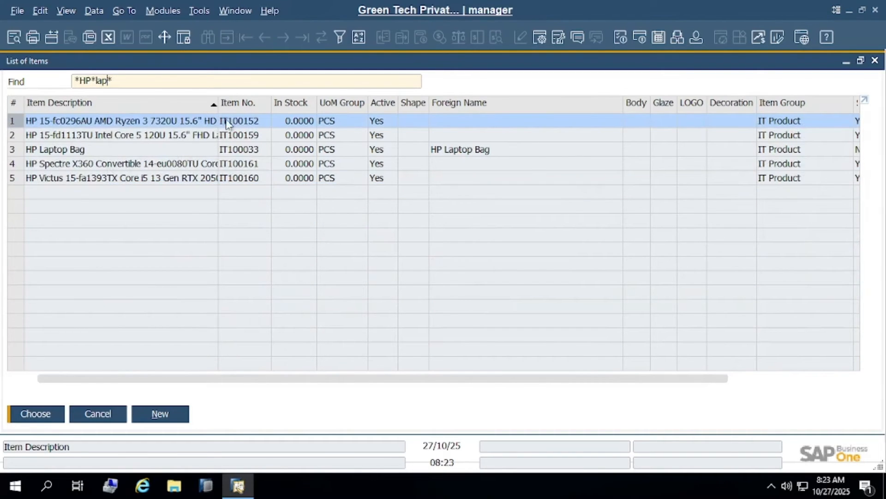
double_click(218, 103)
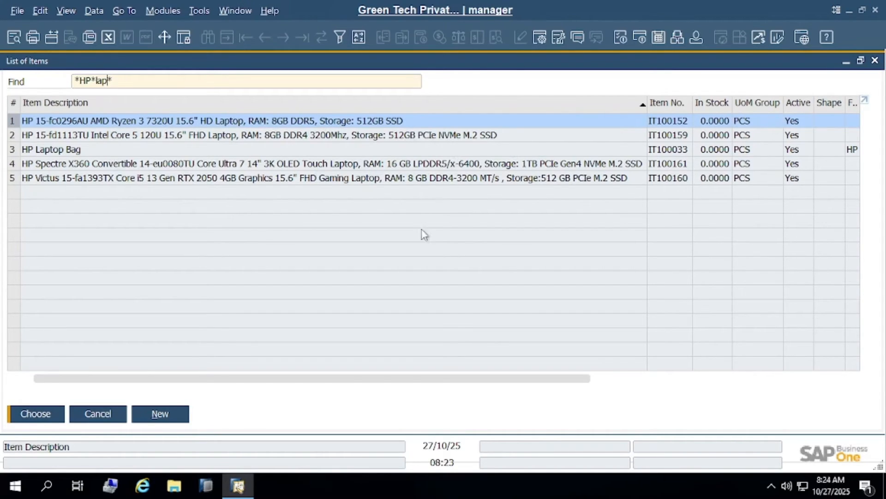
double_click(276, 124)
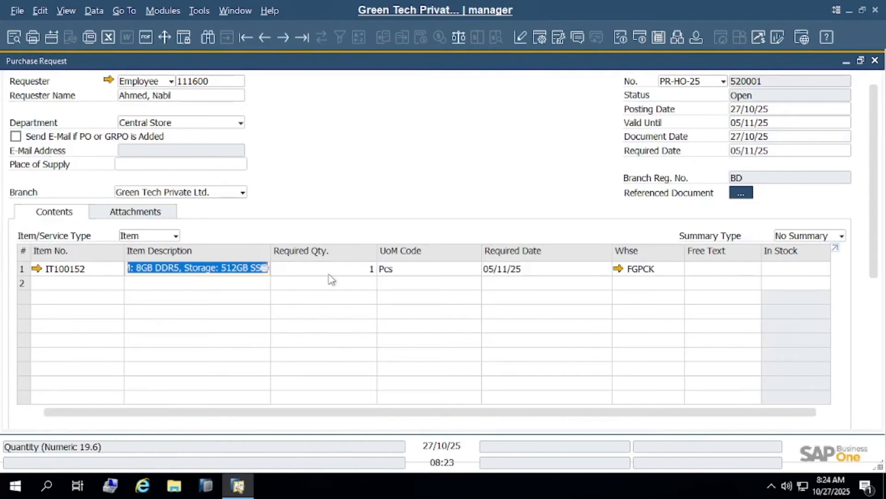
Set the required quantity of the HP laptop line to 3.
click(344, 271)
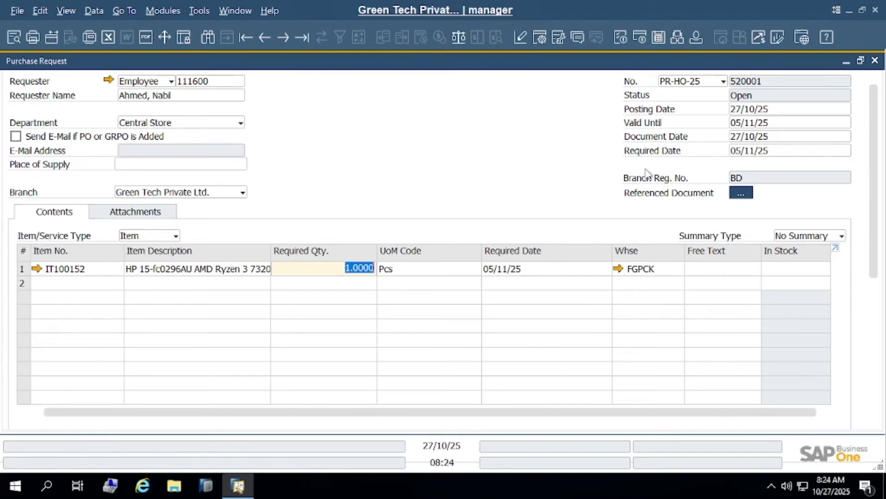
text(3)
key(Tab)
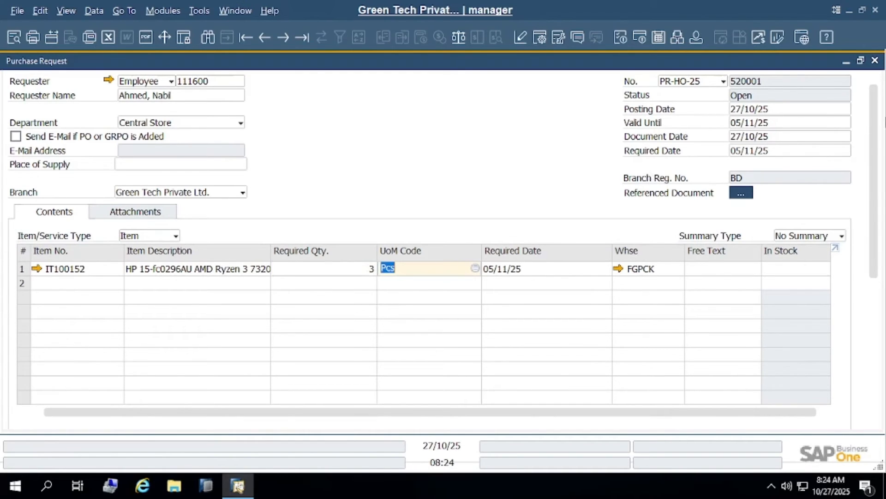
Look through the list of warehouses available for the laptop line and close it without choosing another one.
click(661, 269)
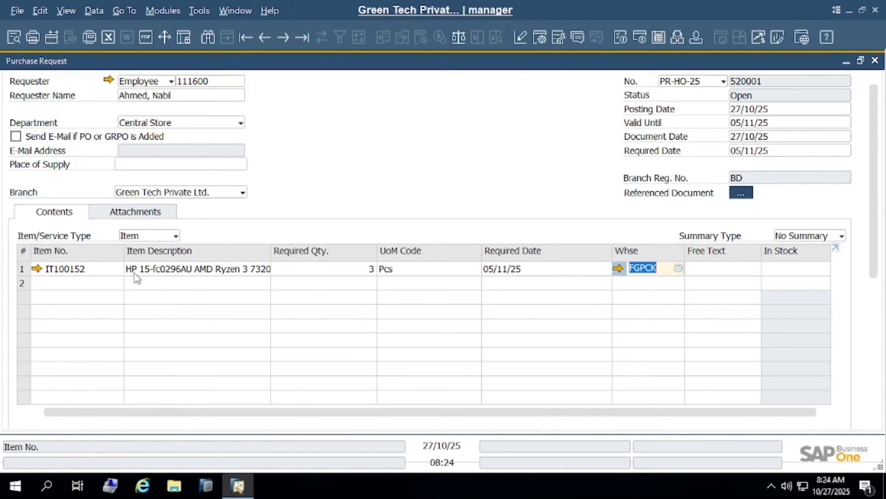
click(679, 268)
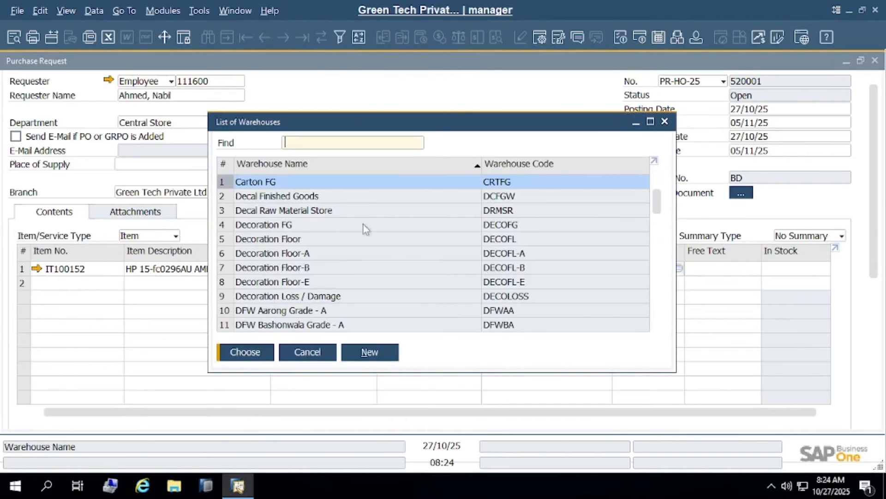
scroll(365, 226, down, 4)
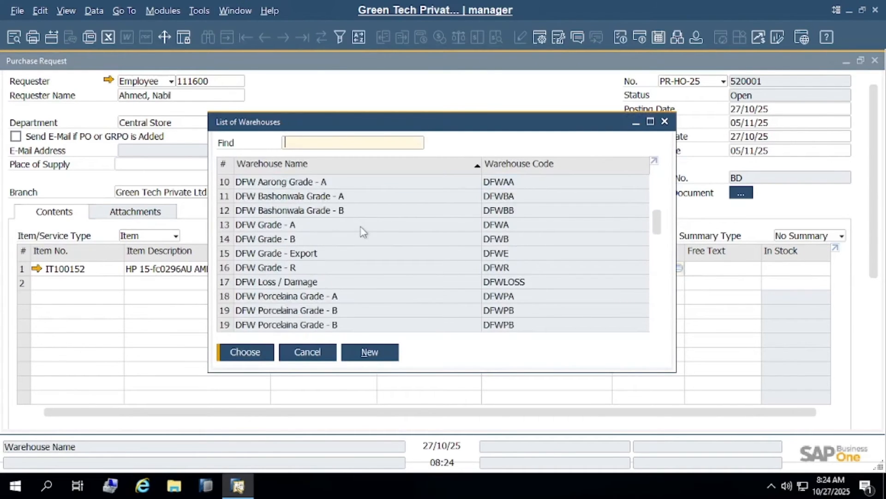
scroll(362, 228, down, 6)
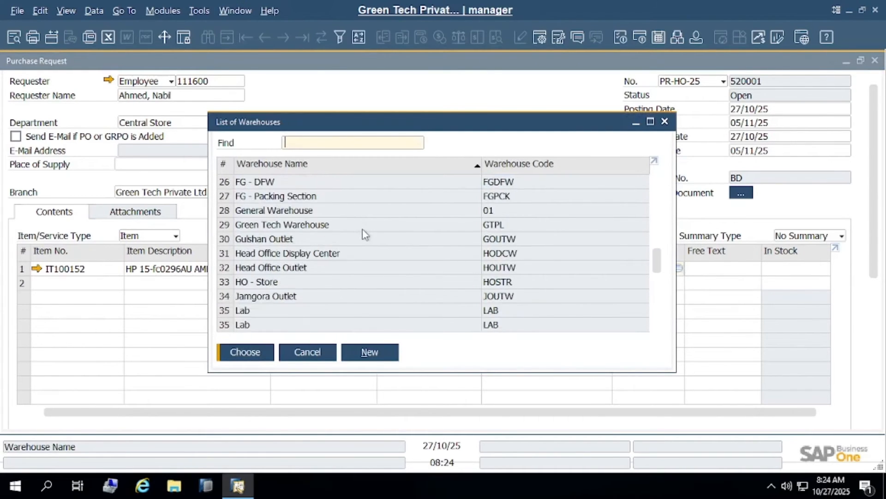
click(307, 351)
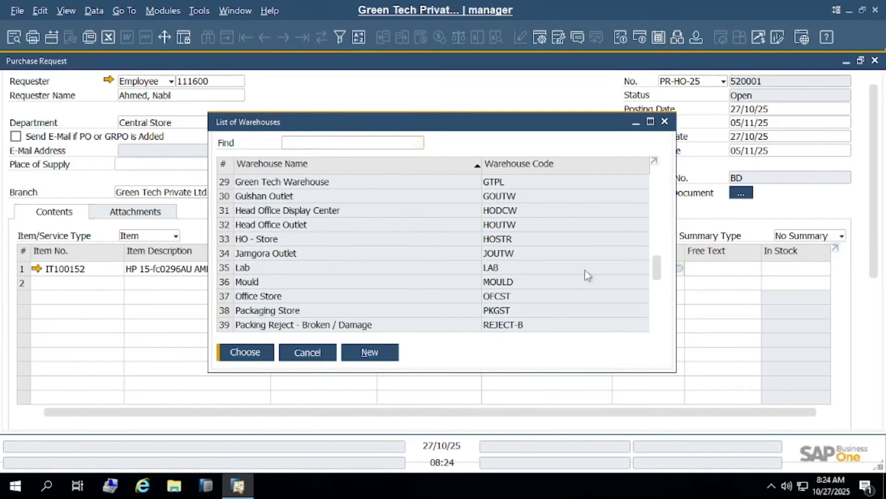
click(713, 272)
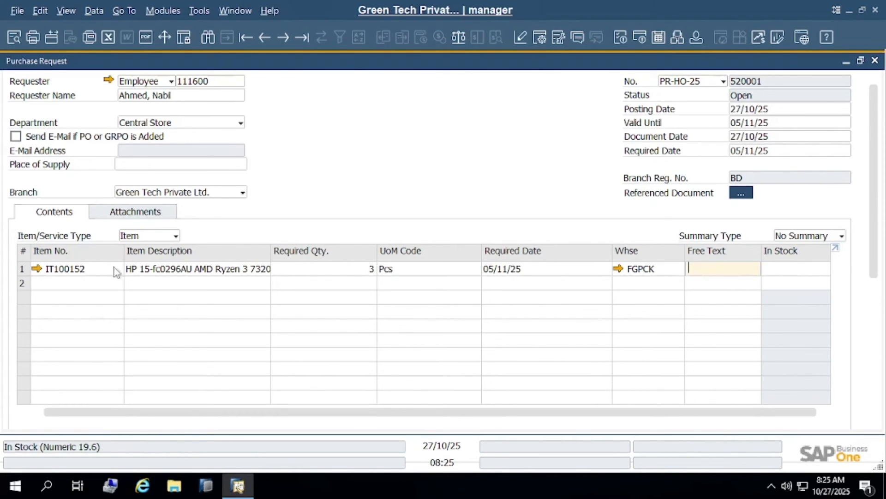
Search the item list for *mouse* and add the A4TECH G3-300N V-Track Wireless Mouse as the second line.
click(107, 287)
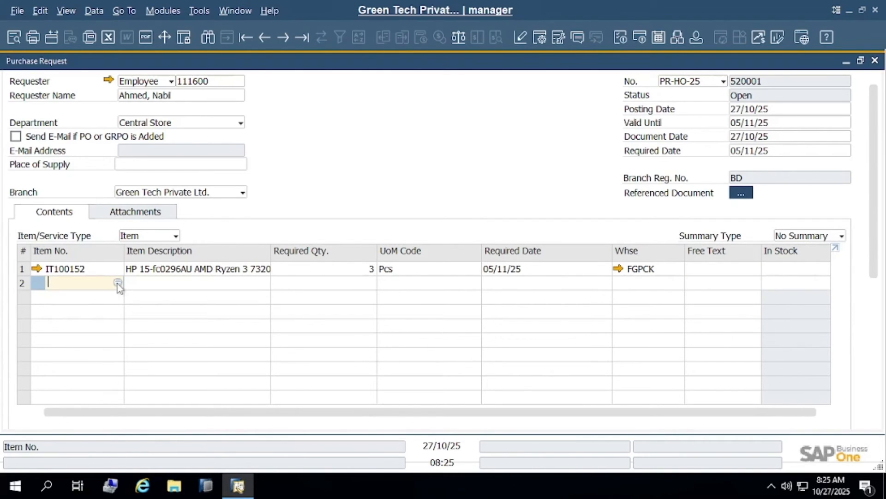
click(118, 284)
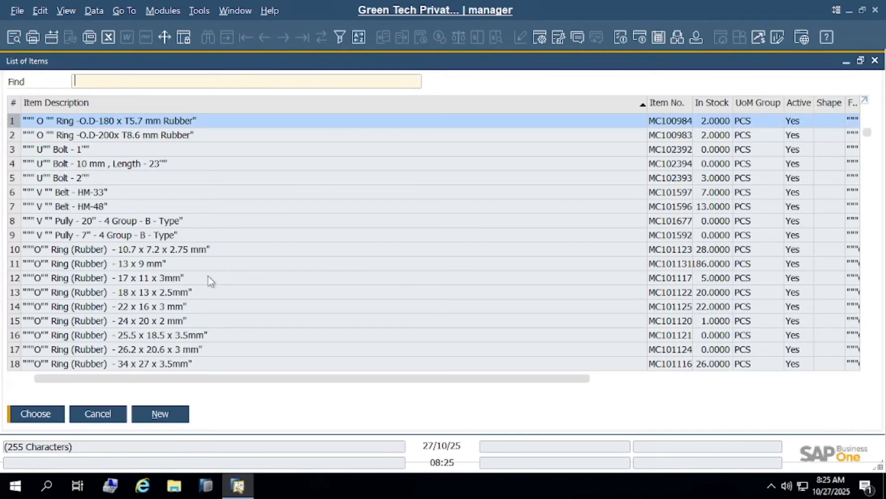
text(88)
text(mouse8)
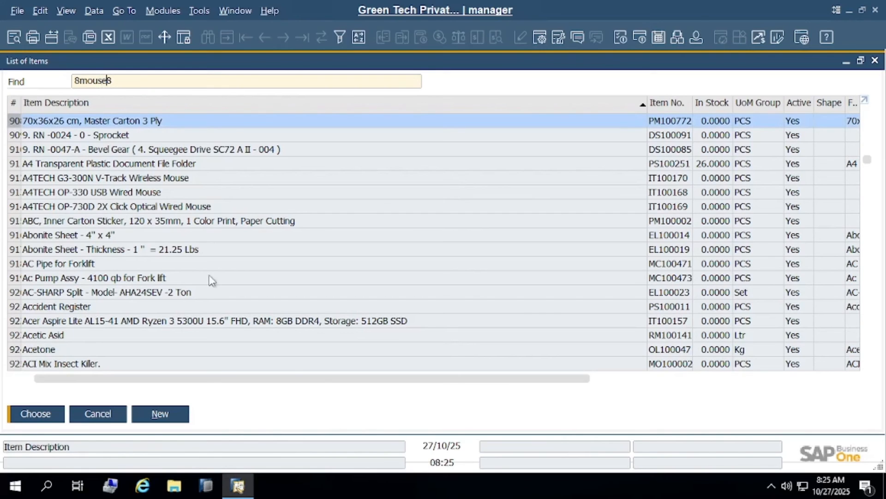
click(79, 80)
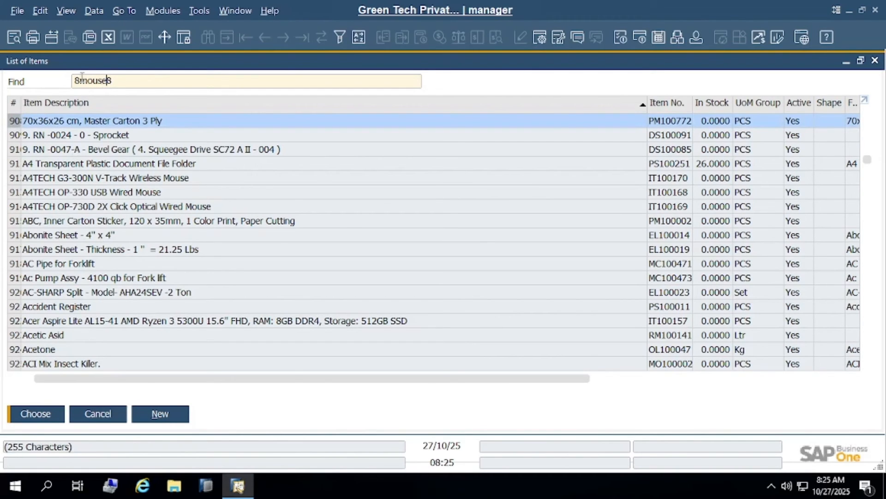
key(BackSpace)
text(*)
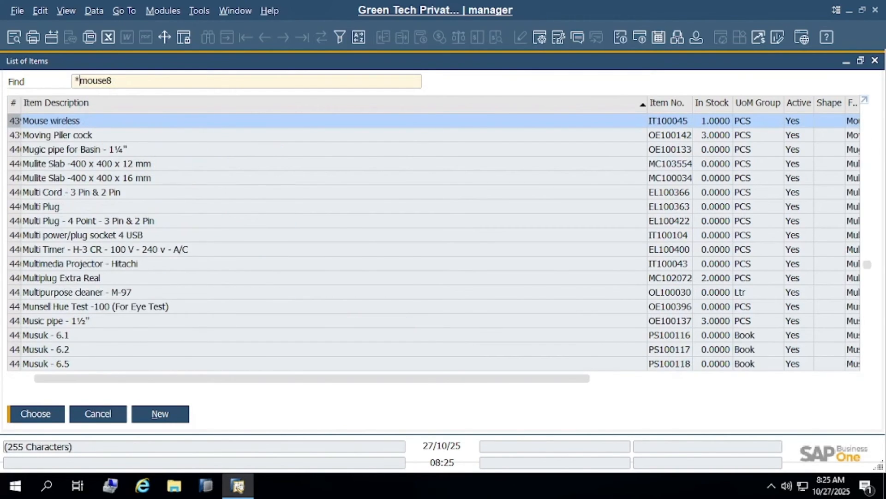
click(125, 83)
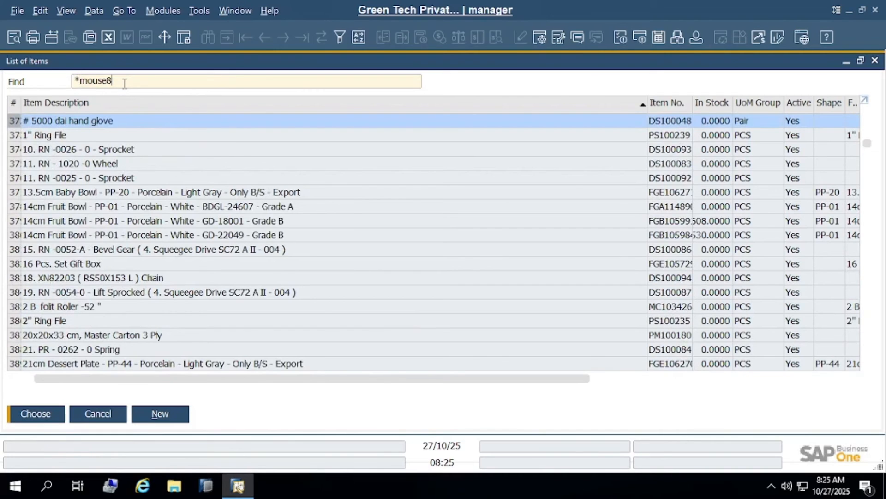
key(BackSpace)
text(*)
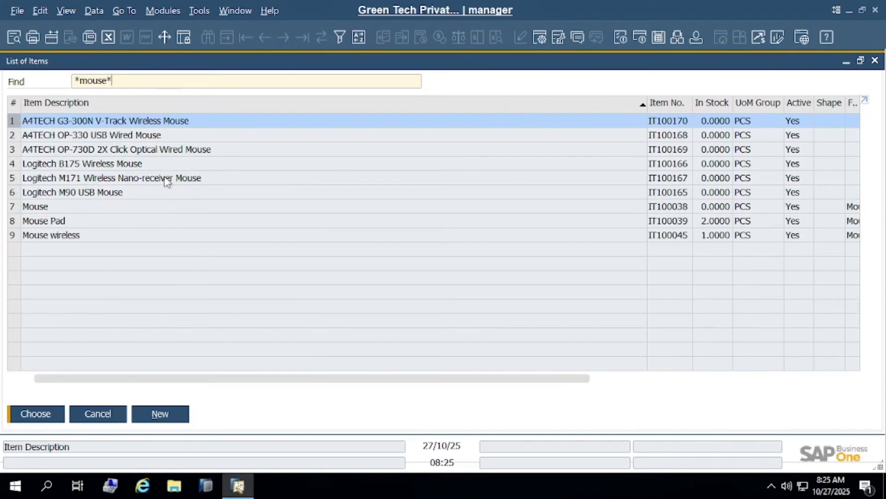
double_click(179, 126)
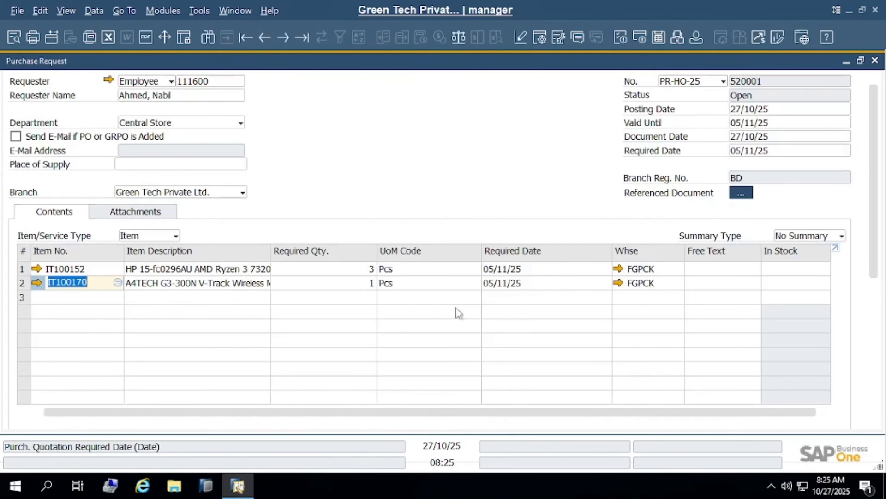
Set the required quantity of the wireless mouse line to 10.
click(364, 284)
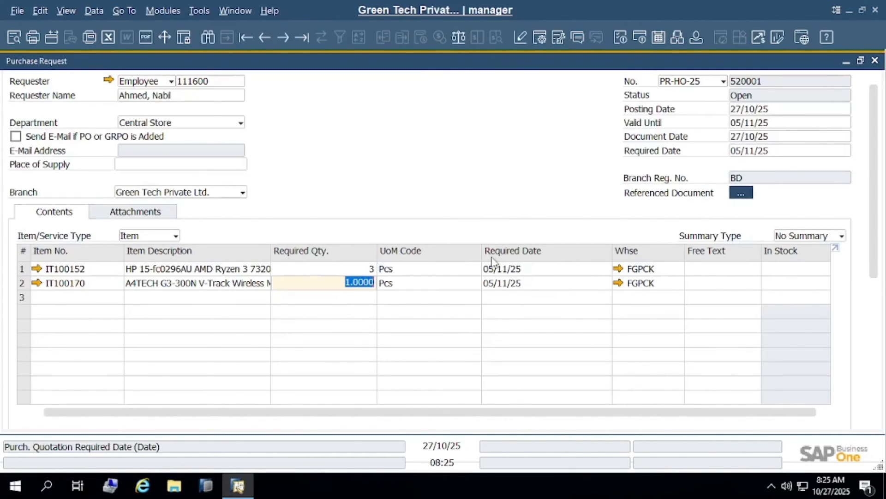
text(10)
key(Tab)
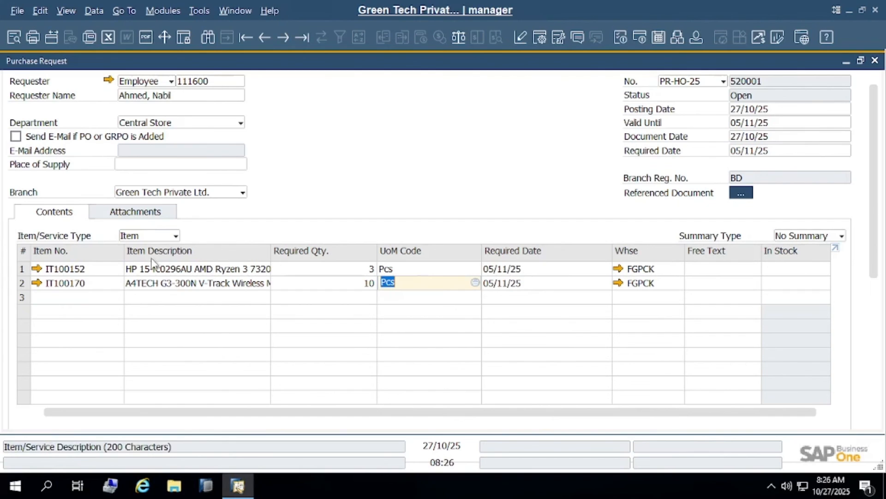
Change the required date of the HP laptop line to 31/10/25.
click(520, 272)
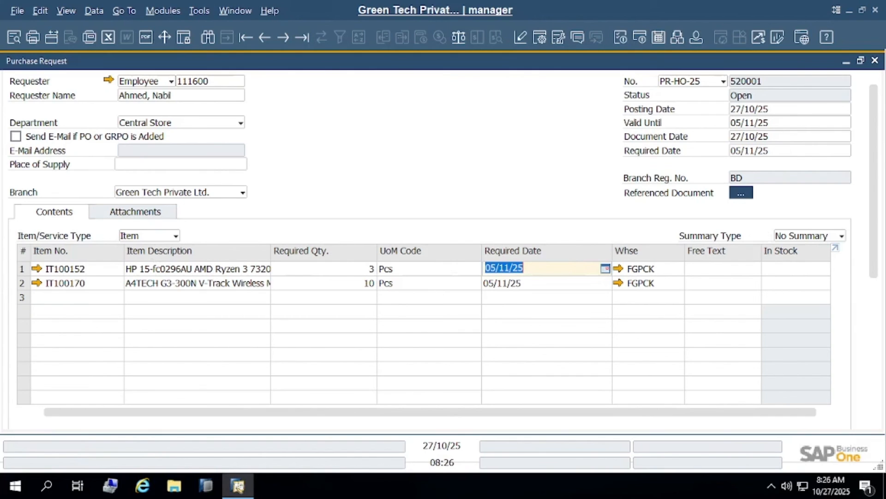
text(31)
key(Tab)
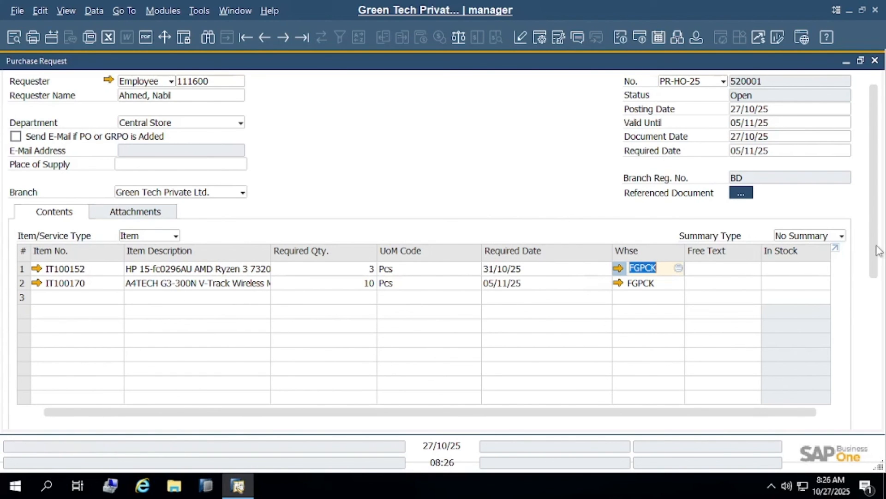
Add the purchase request with empty remarks, keeping it open for viewing, and look over the saved document.
drag(874, 252, 865, 394)
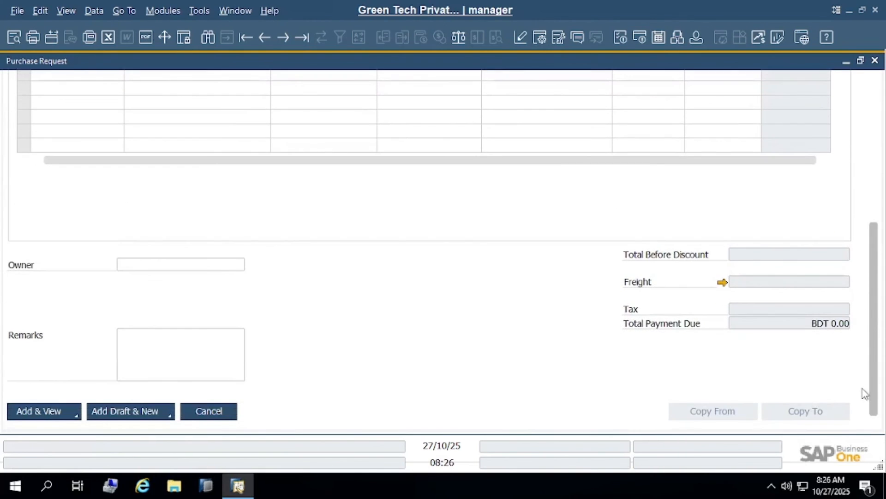
click(156, 340)
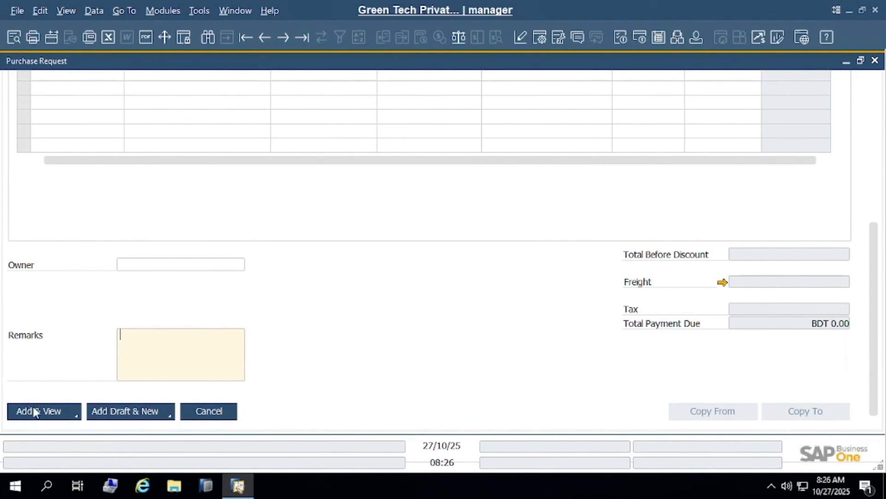
click(65, 411)
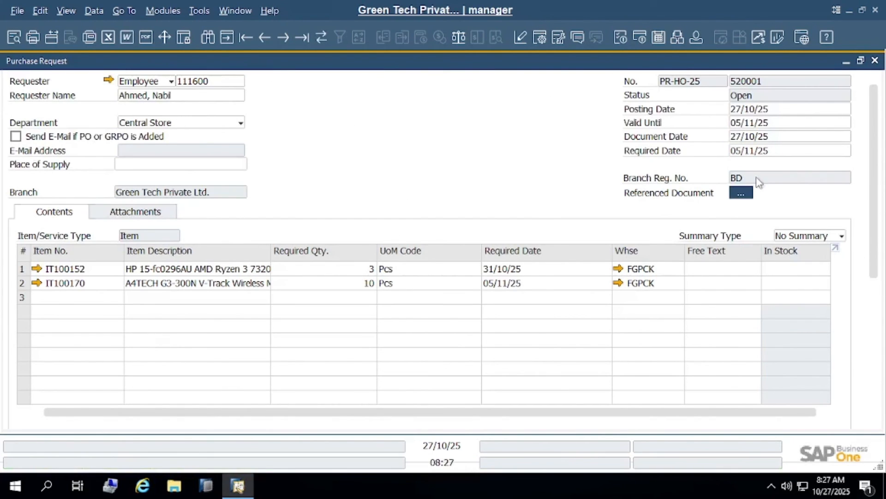
drag(880, 219, 879, 397)
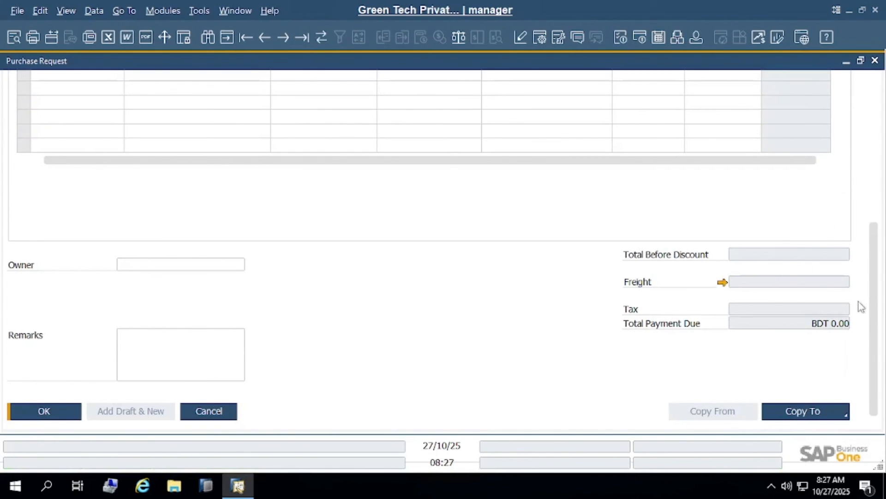
drag(873, 337, 873, 200)
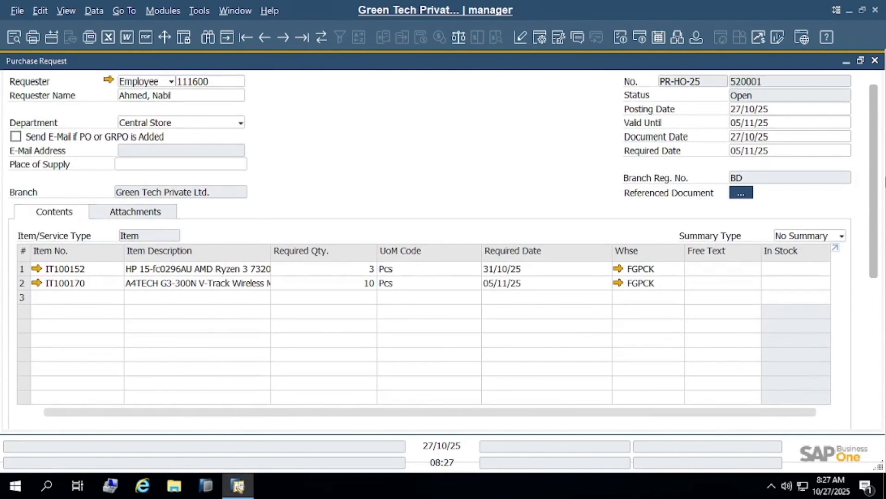